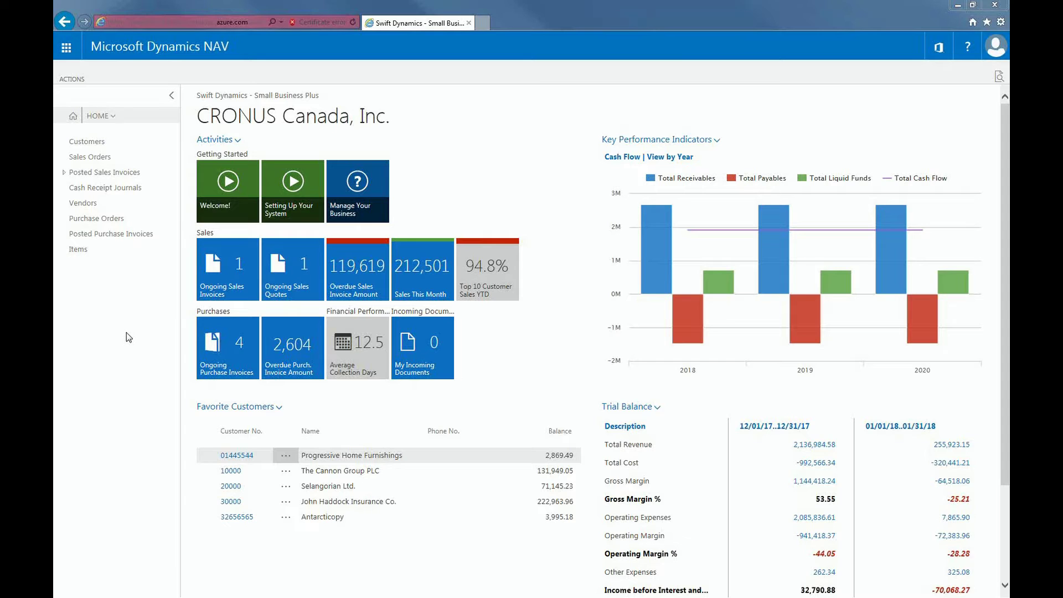
# Switch to the Finance role area and open the Payment Journals list.
pyautogui.click(100, 116)
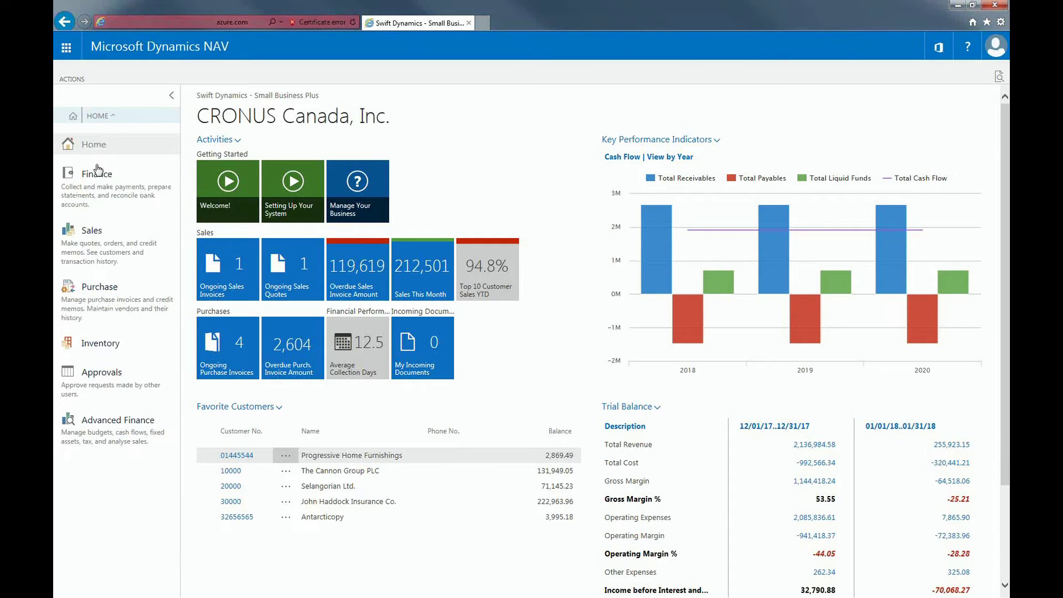
pyautogui.click(97, 173)
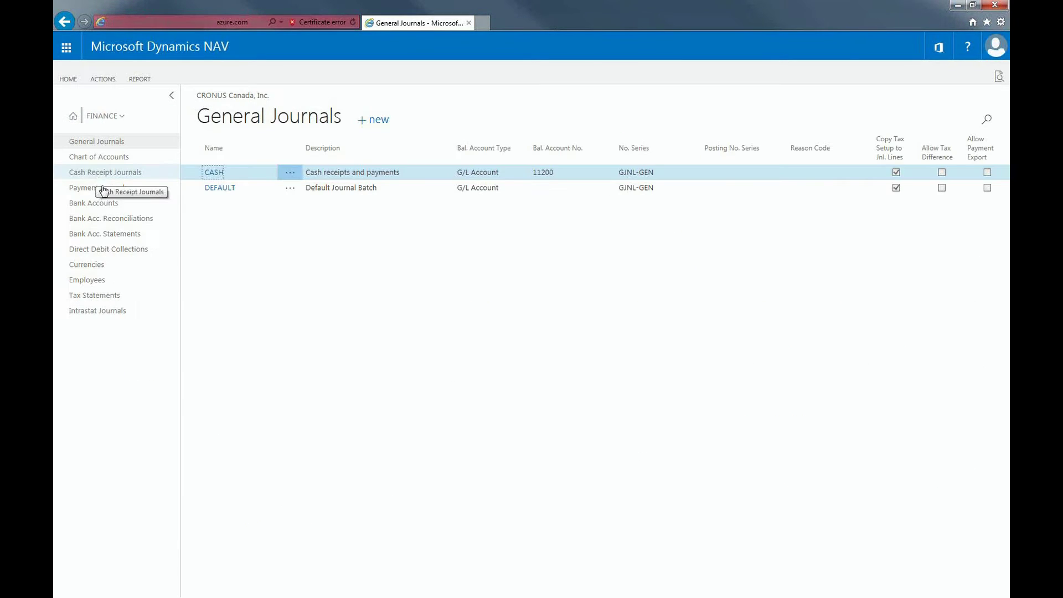
pyautogui.click(109, 191)
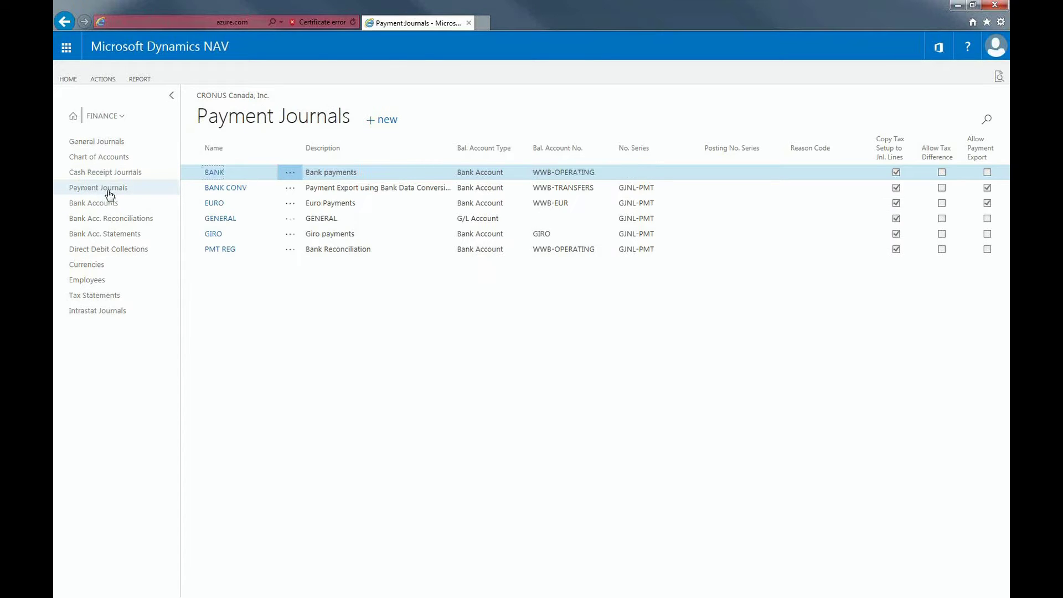
# In the BANK batch, start a 2/16/2018 Payment line with document number 2000.
pyautogui.click(219, 201)
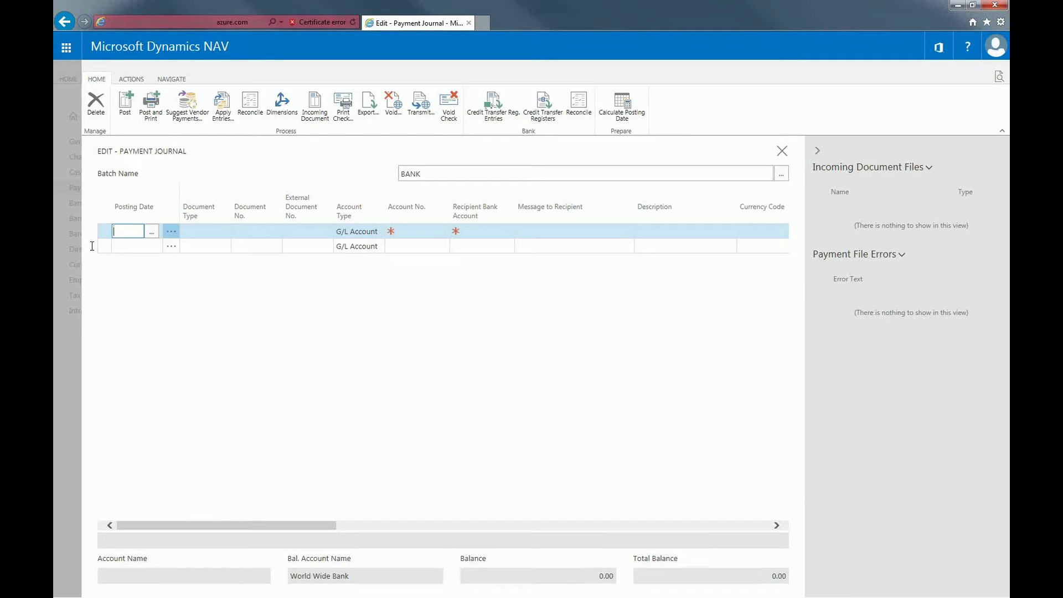
pyautogui.write('2/16')
pyautogui.write('/2018')
pyautogui.press('Tab')
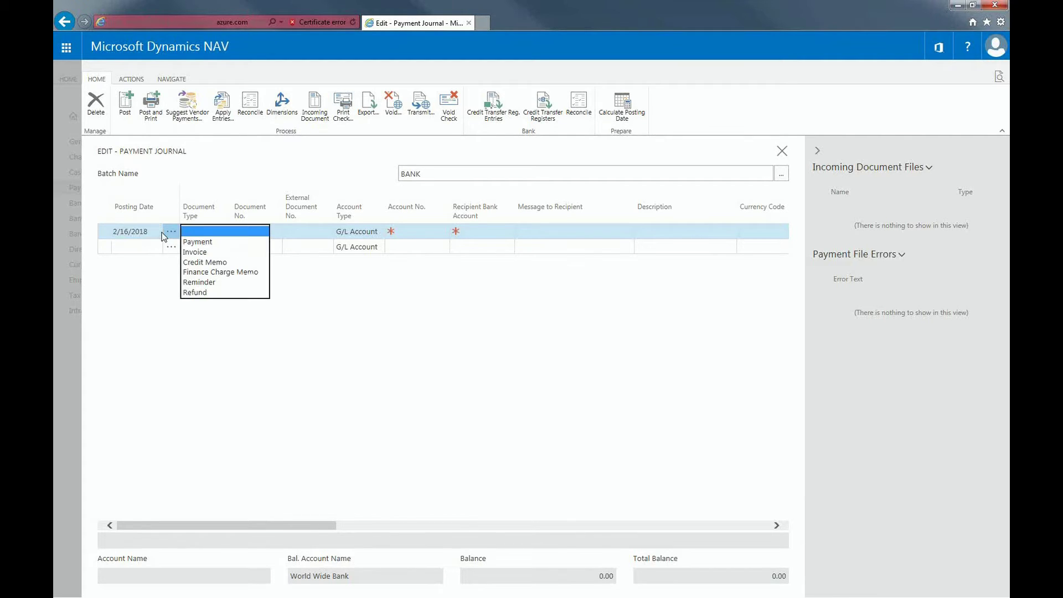
pyautogui.click(211, 242)
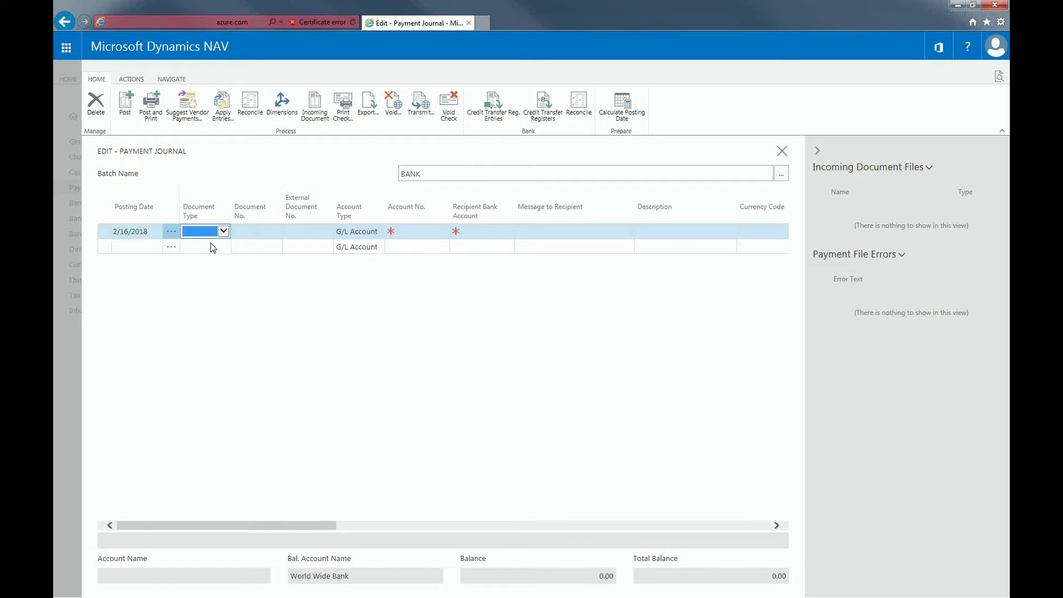
pyautogui.click(255, 232)
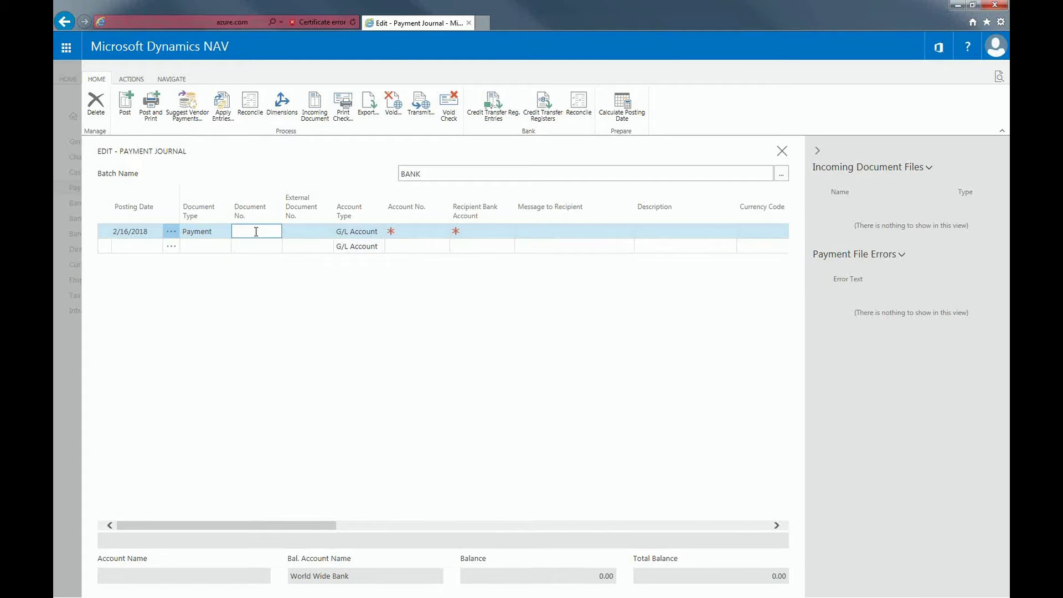
pyautogui.write('2000')
# Set the line's account to Vendor 10000, London Postmaster.
pyautogui.click(359, 231)
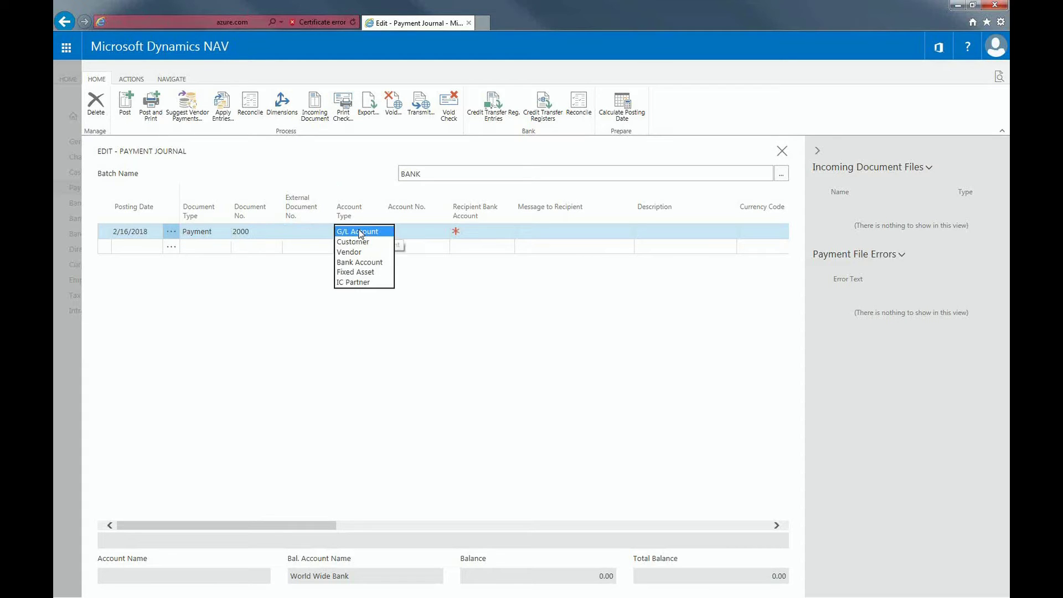
pyautogui.click(370, 251)
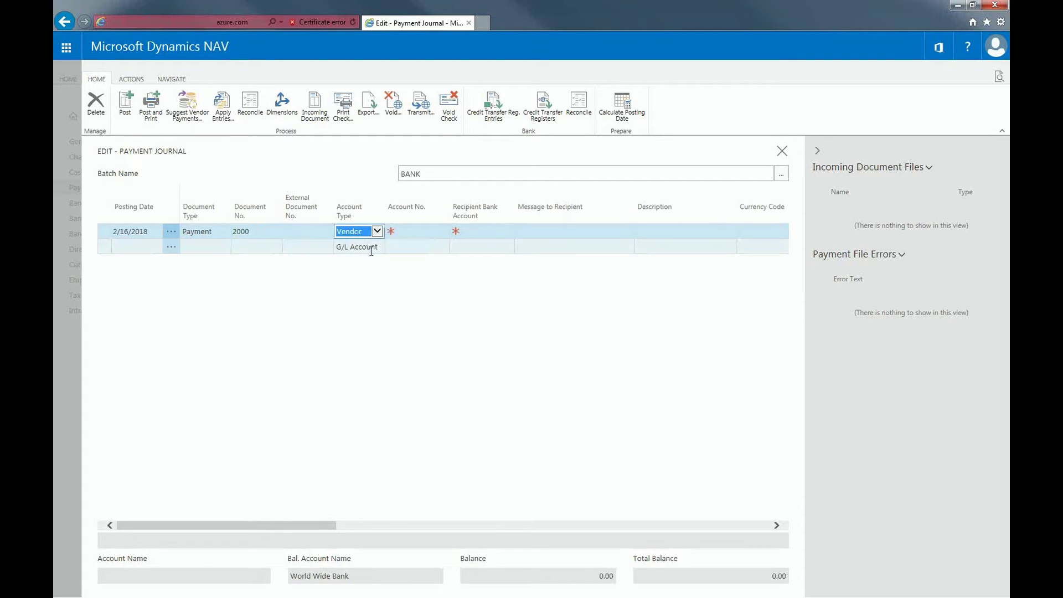
pyautogui.press('Tab')
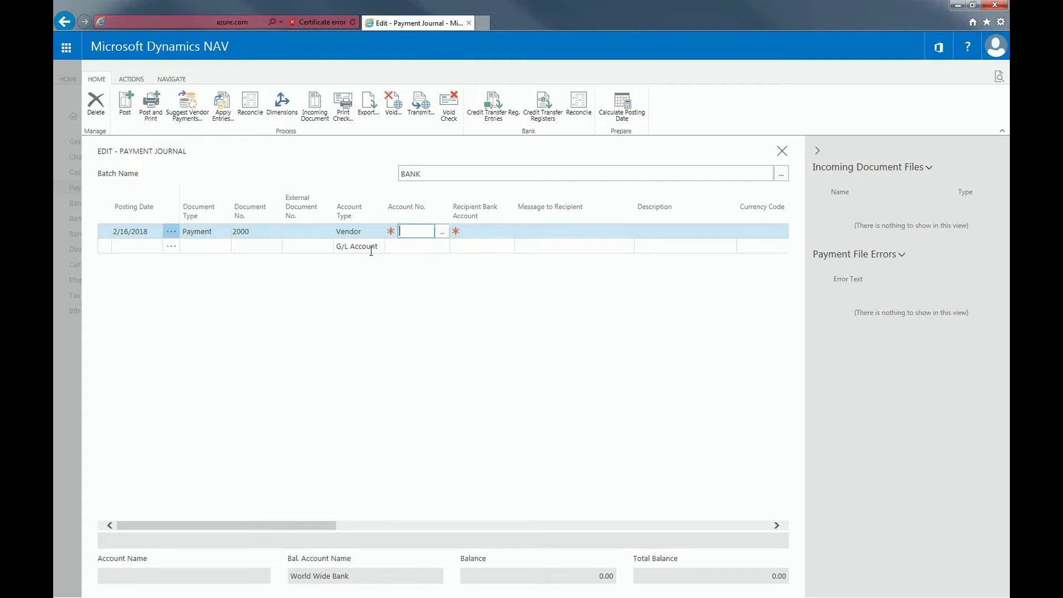
pyautogui.write('10000')
pyautogui.press('Return')
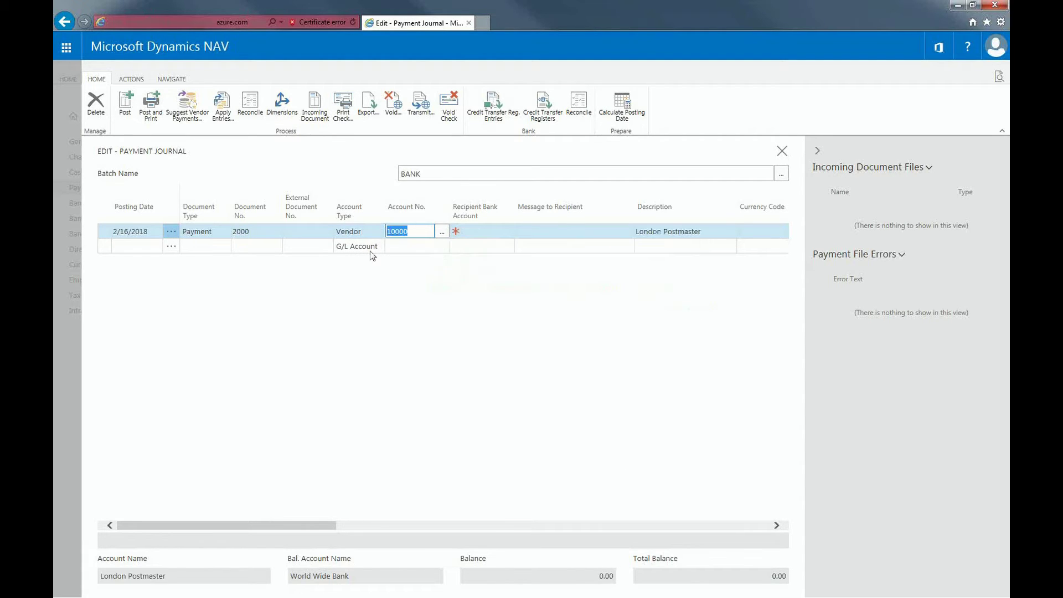
# Enter an amount of 500.00 on the vendor payment line.
pyautogui.click(777, 525)
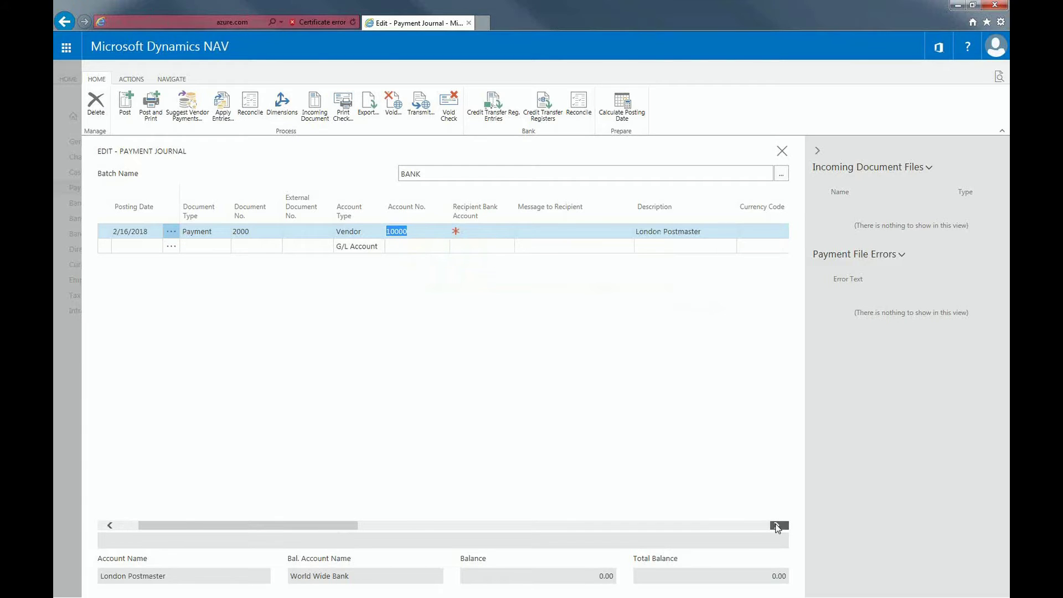
pyautogui.click(777, 525)
pyautogui.click(777, 525)
pyautogui.click(777, 525)
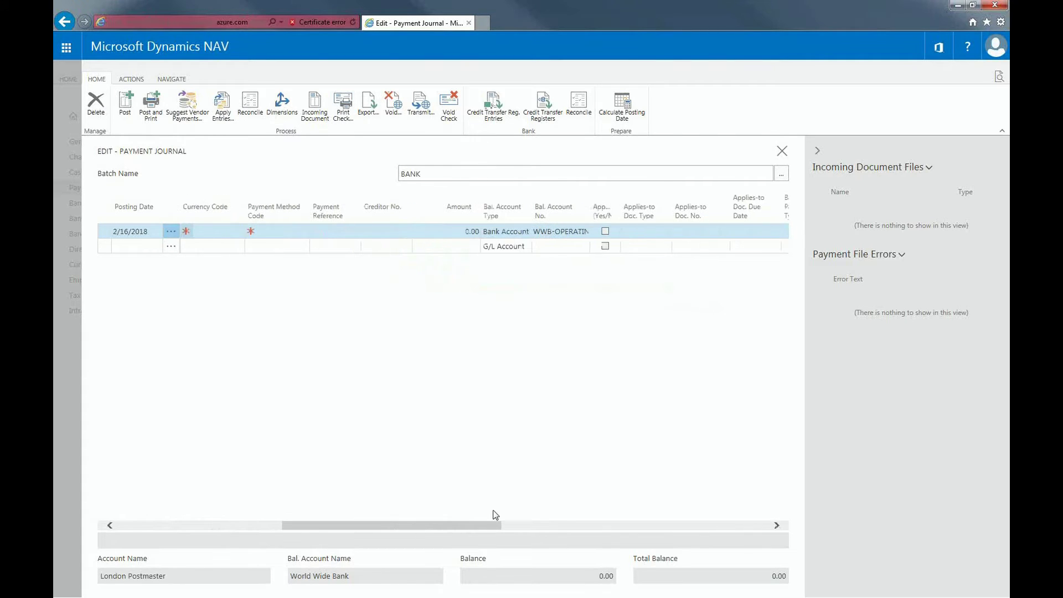
pyautogui.click(468, 231)
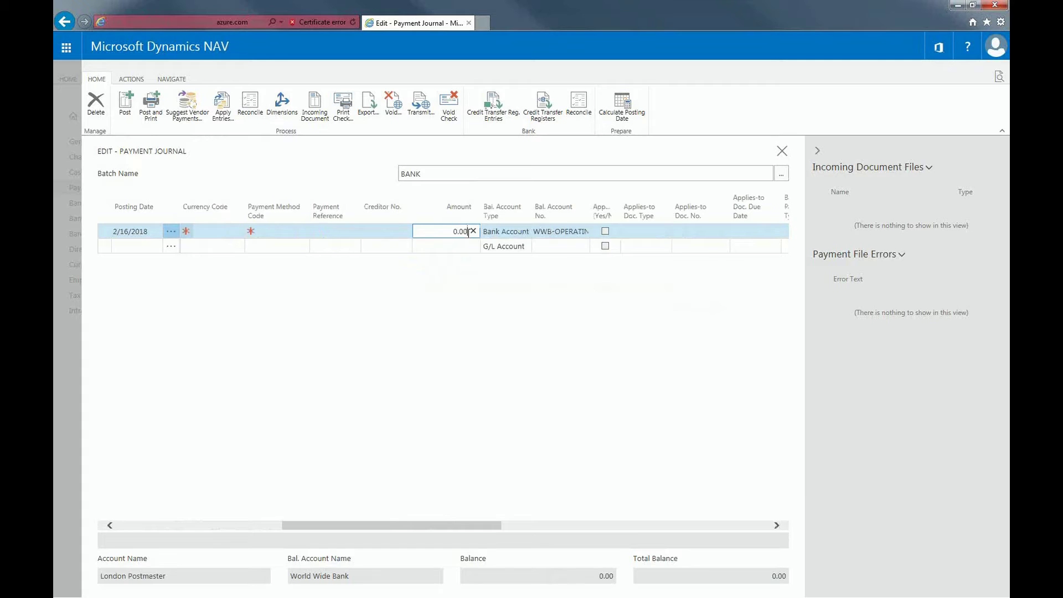
pyautogui.press('BackSpace')
pyautogui.press('BackSpace')
pyautogui.press('BackSpace')
pyautogui.press('BackSpace')
pyautogui.write('500')
pyautogui.click(776, 524)
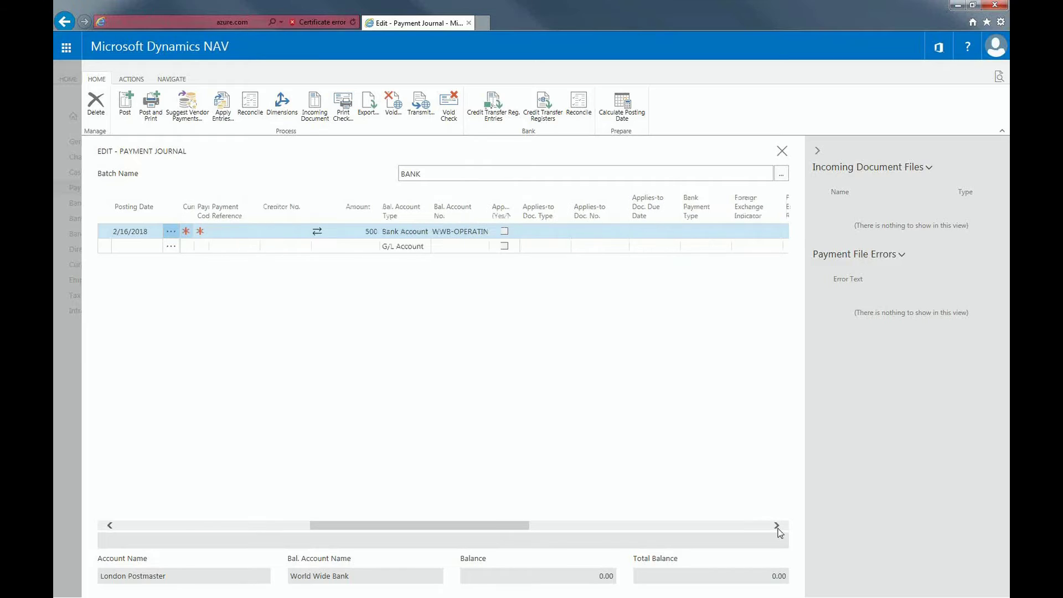
# Set the line's bank payment type to Manual Check.
pyautogui.click(685, 230)
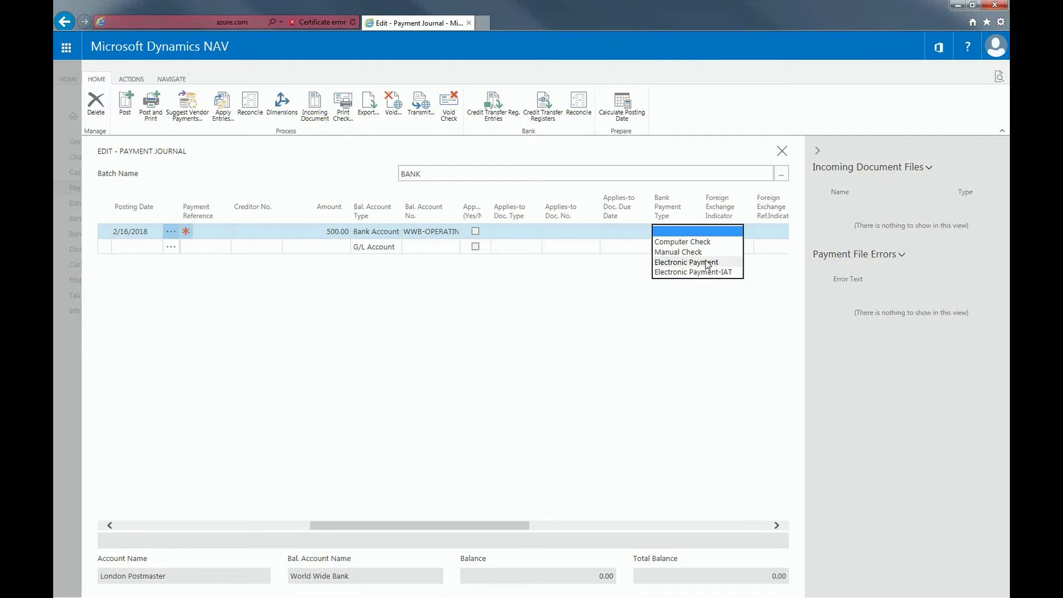
pyautogui.click(701, 253)
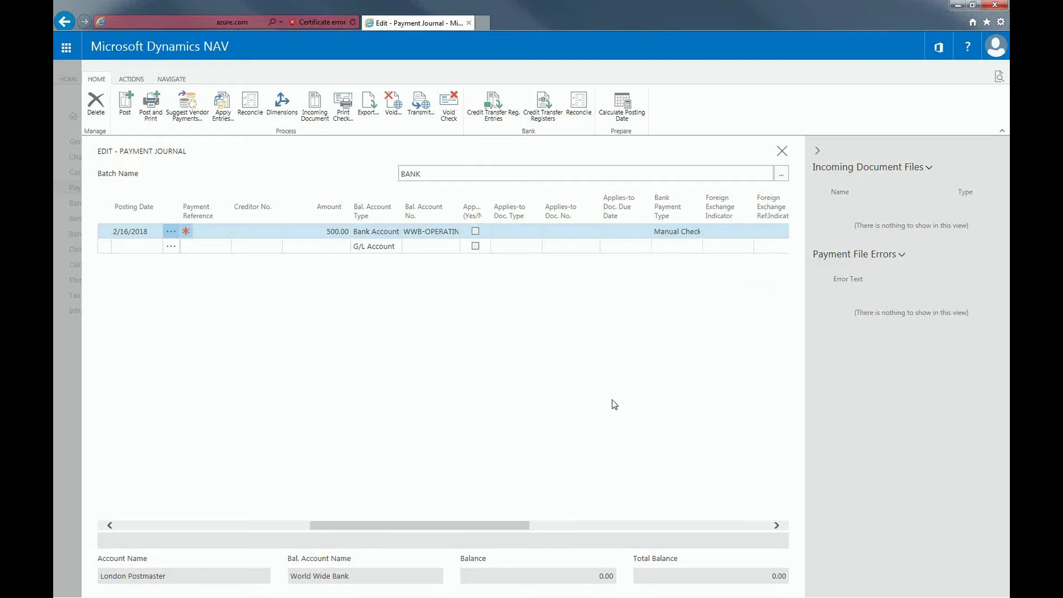
pyautogui.moveTo(523, 528); pyautogui.dragTo(289, 546)
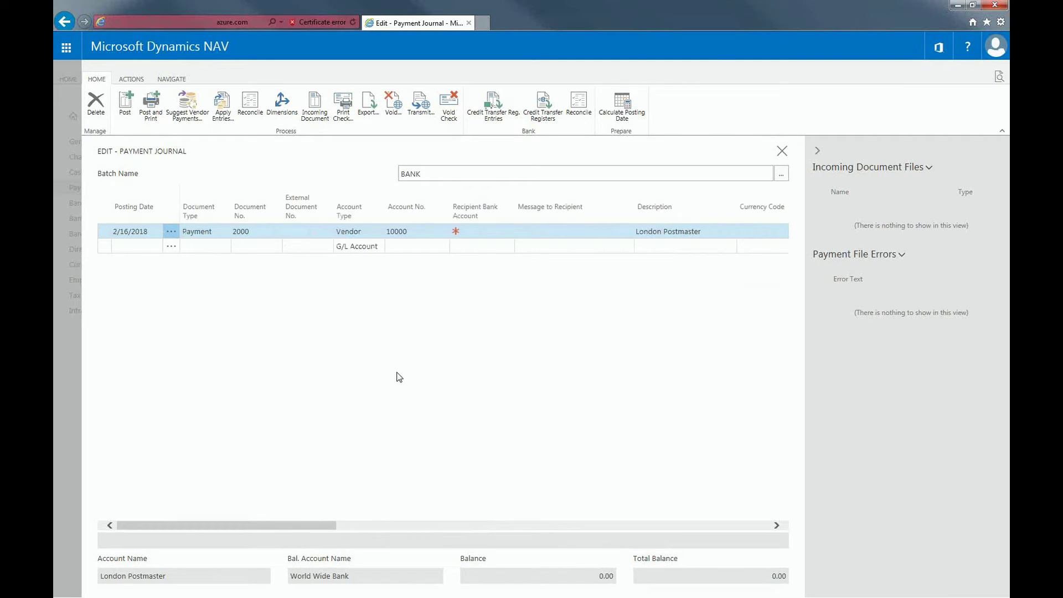
# Apply the payment to open invoice 108026 using applies-to ID 2000.
pyautogui.click(226, 112)
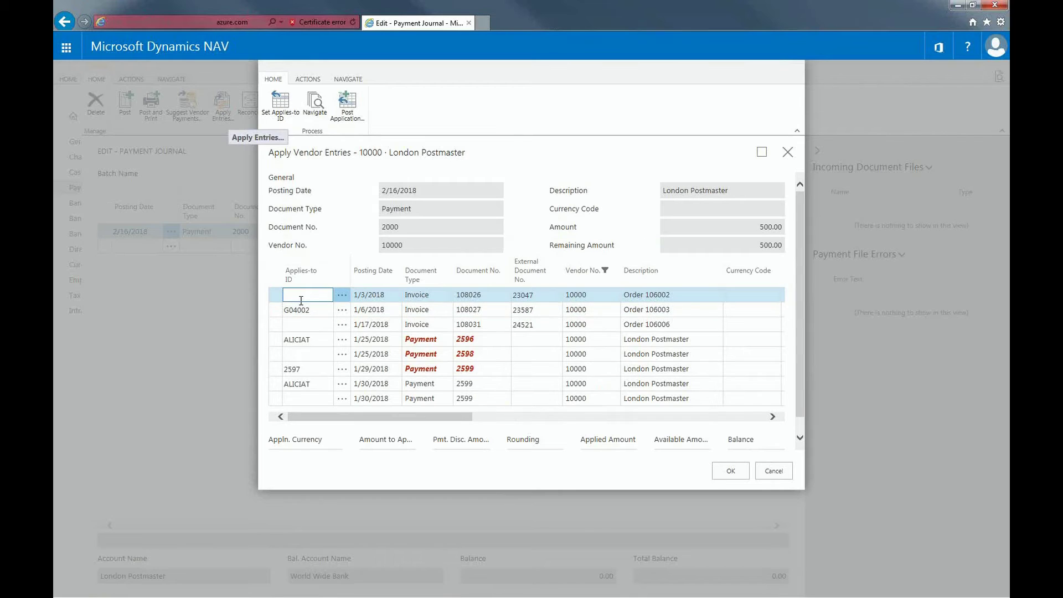
pyautogui.click(288, 113)
pyautogui.click(731, 471)
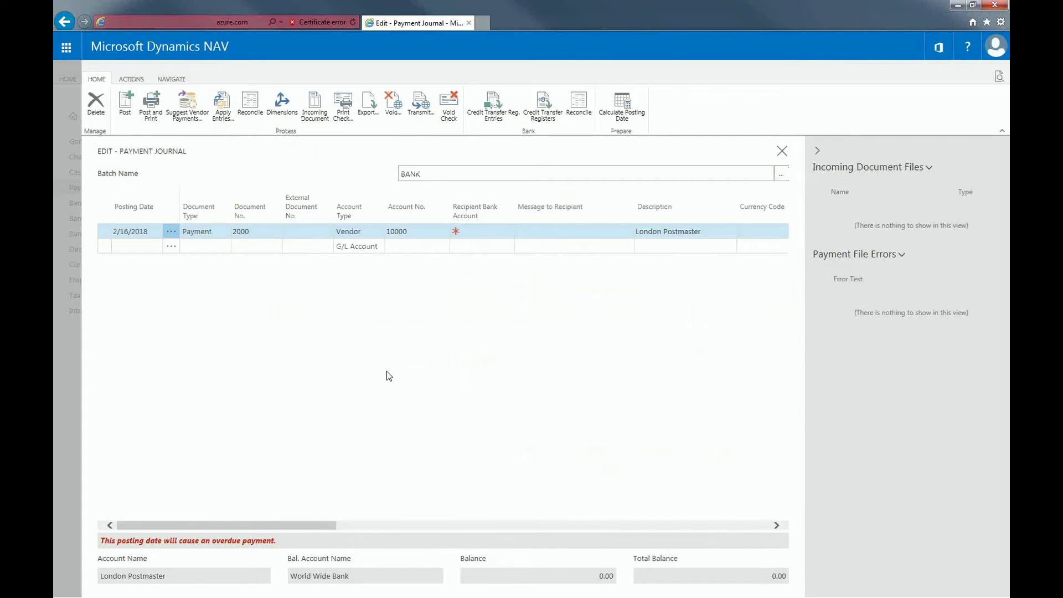
# Post the journal line, acknowledge the success message, and close the journal.
pyautogui.click(126, 103)
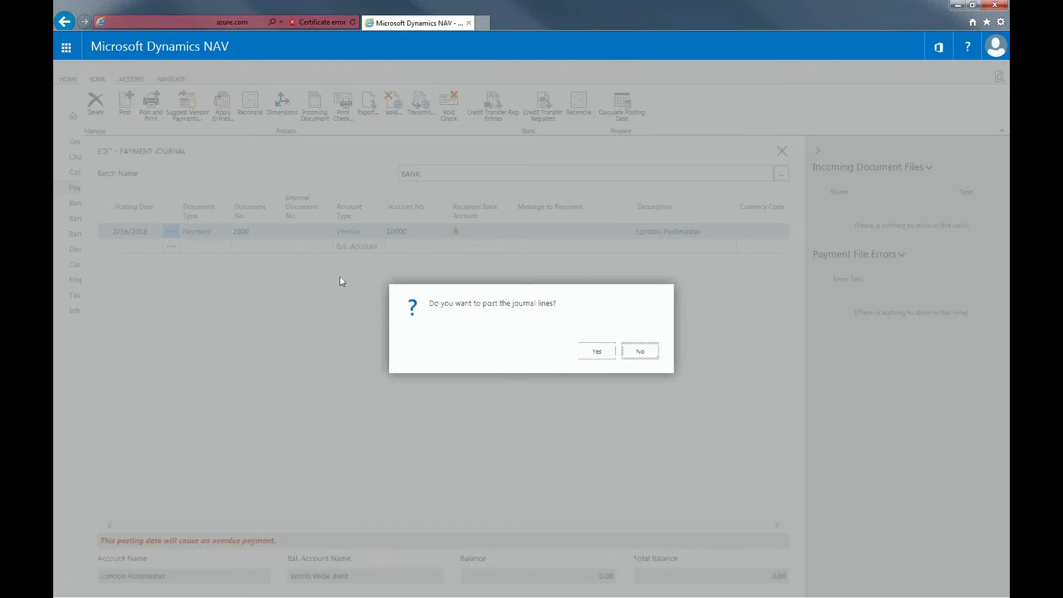
pyautogui.click(596, 351)
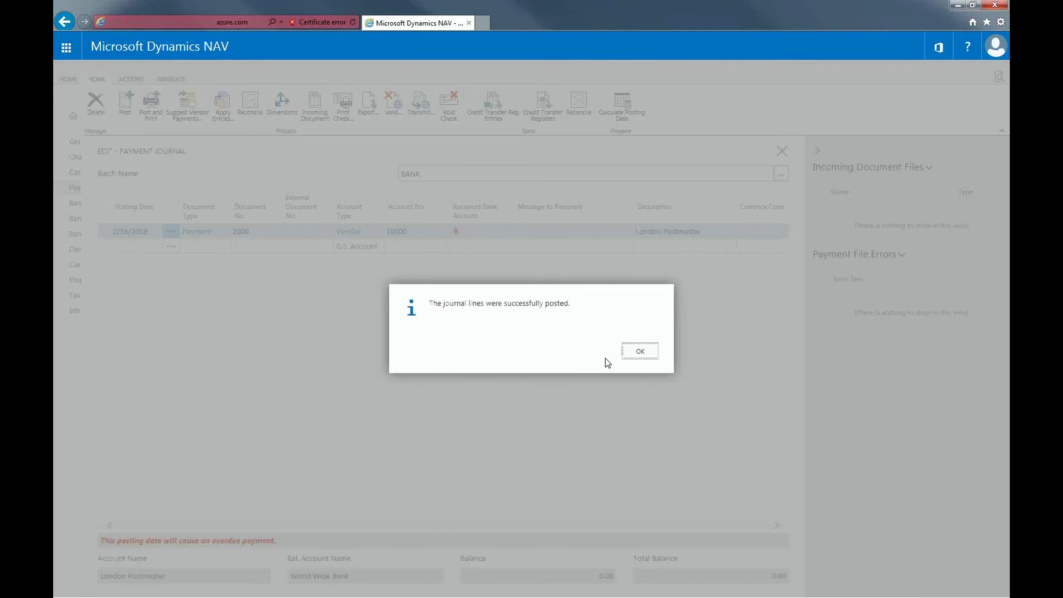
pyautogui.click(637, 353)
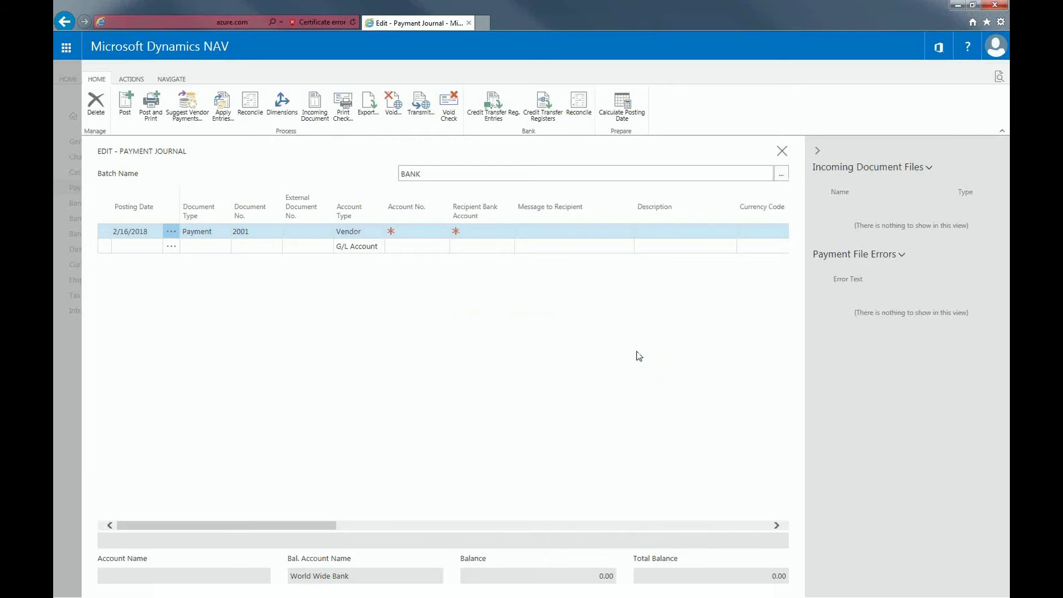
pyautogui.press('Escape')
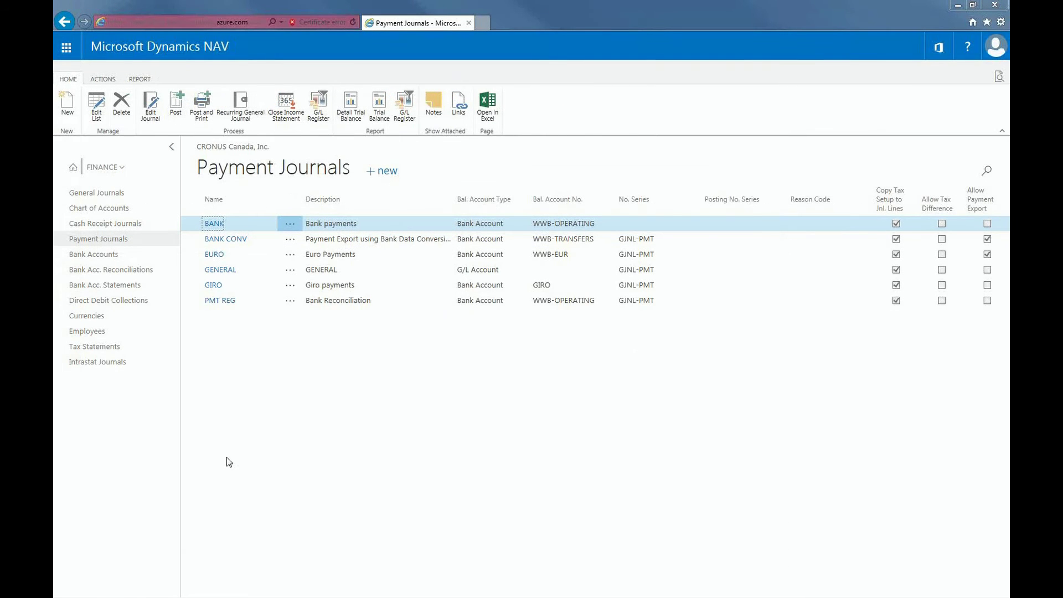
pyautogui.click(115, 255)
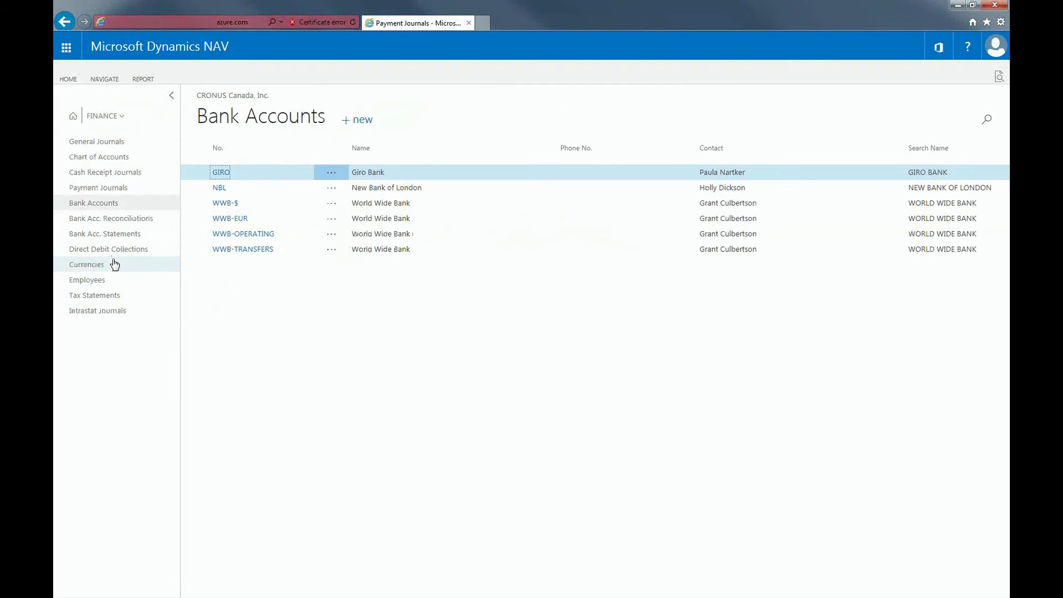
pyautogui.click(245, 236)
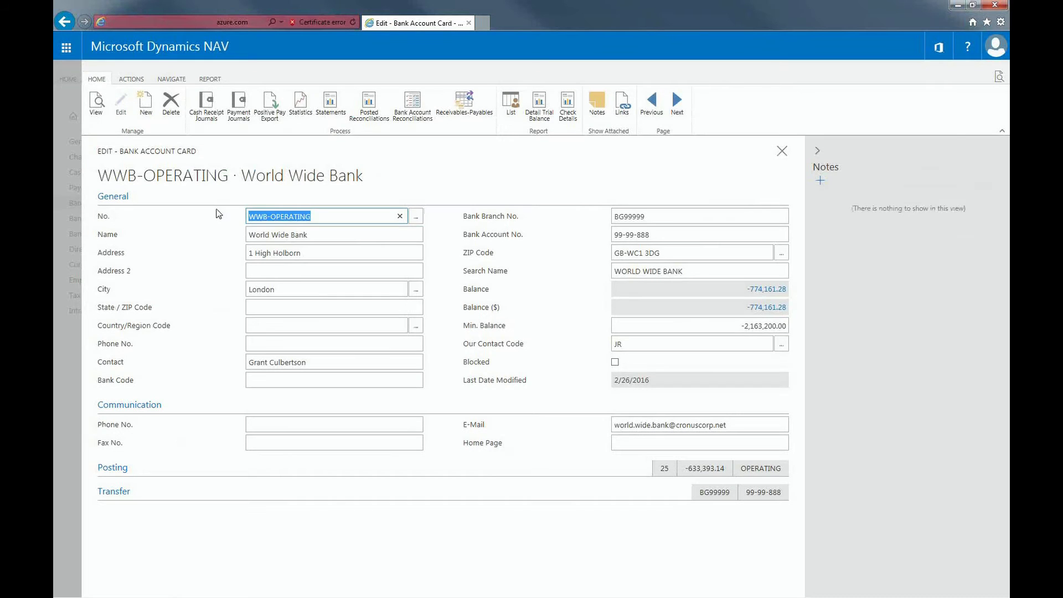
pyautogui.click(172, 79)
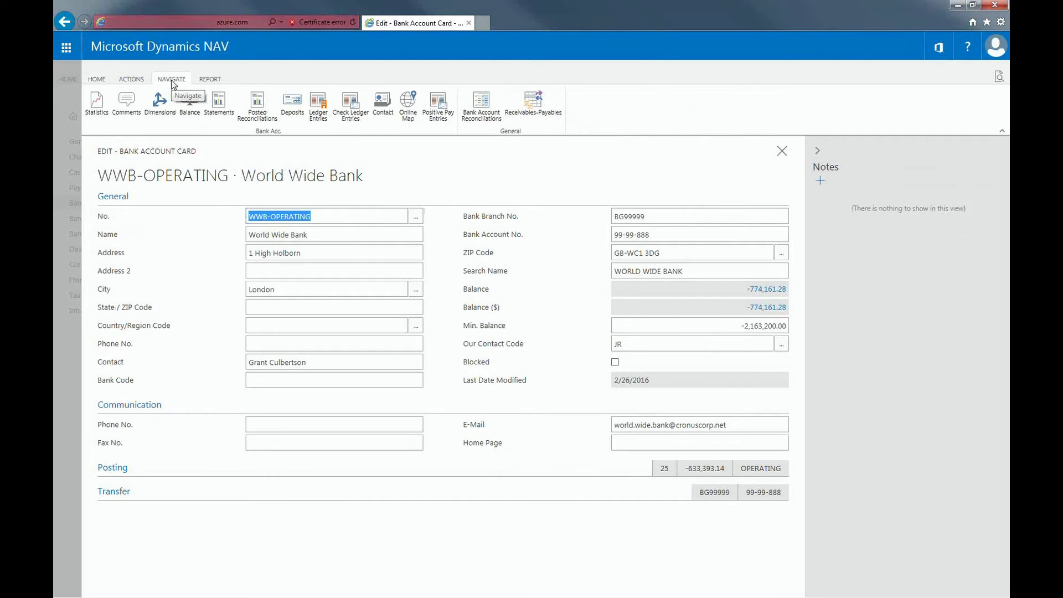
pyautogui.click(350, 117)
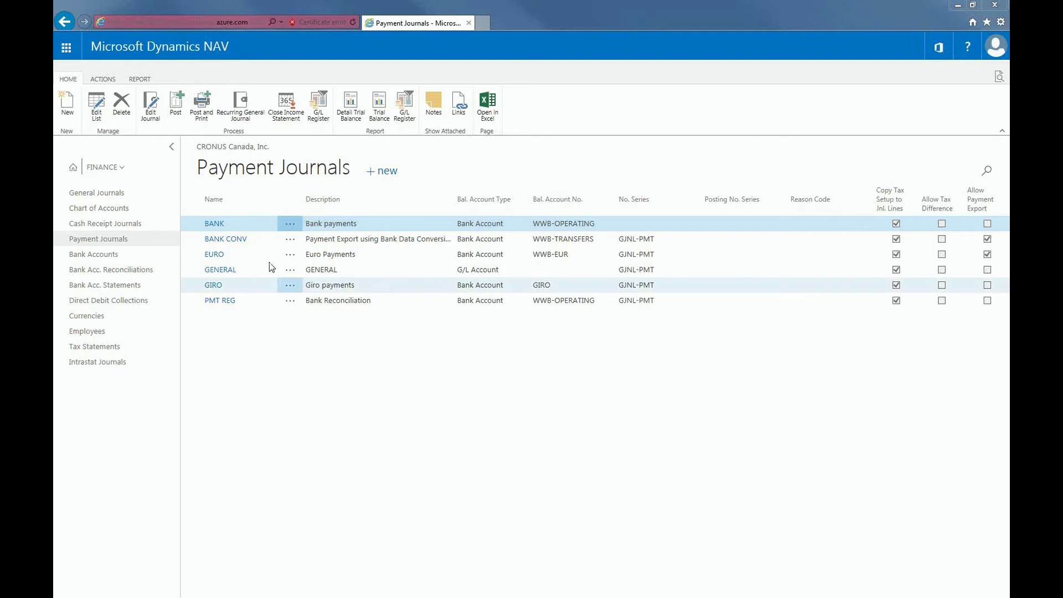
# Open the BANK payment journal and launch Suggest Vendor Payments.
pyautogui.click(216, 223)
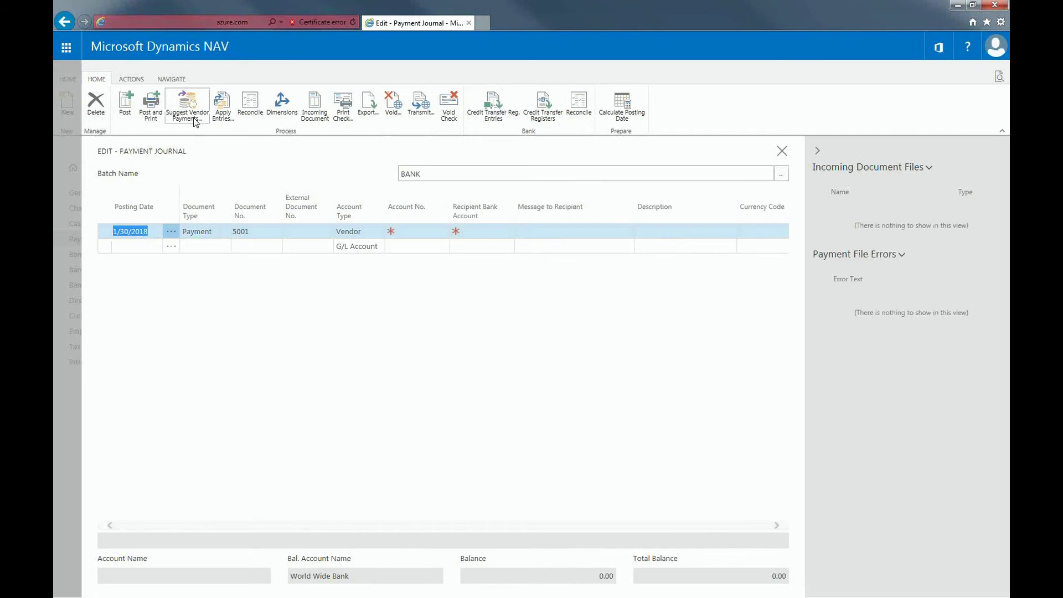
pyautogui.click(188, 112)
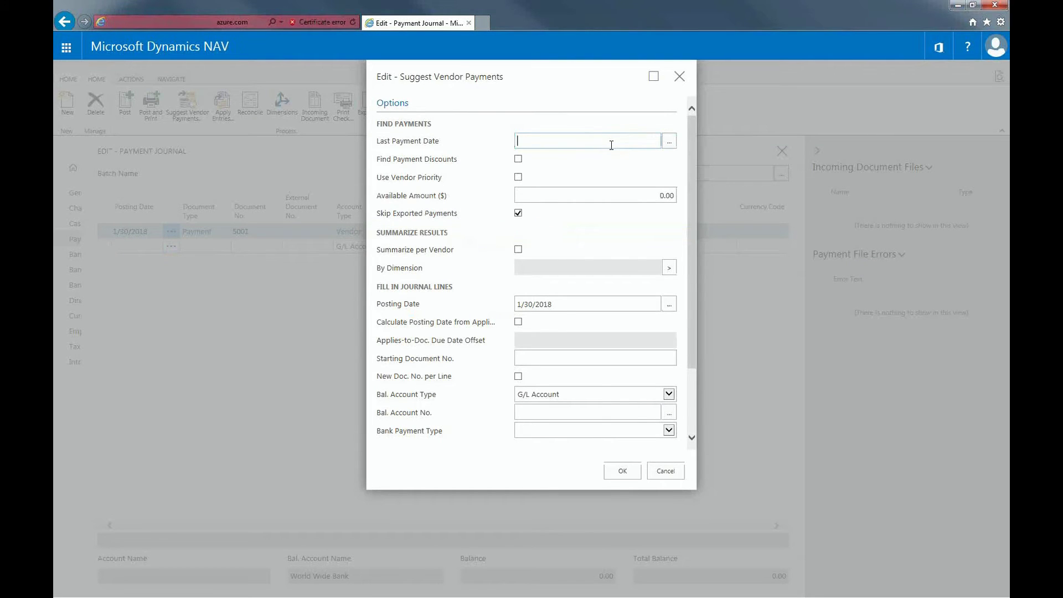
# Suggest payments due by 2/28/2018 from bank account WWB-OPERATING by Computer Check.
pyautogui.write('2/28/2018')
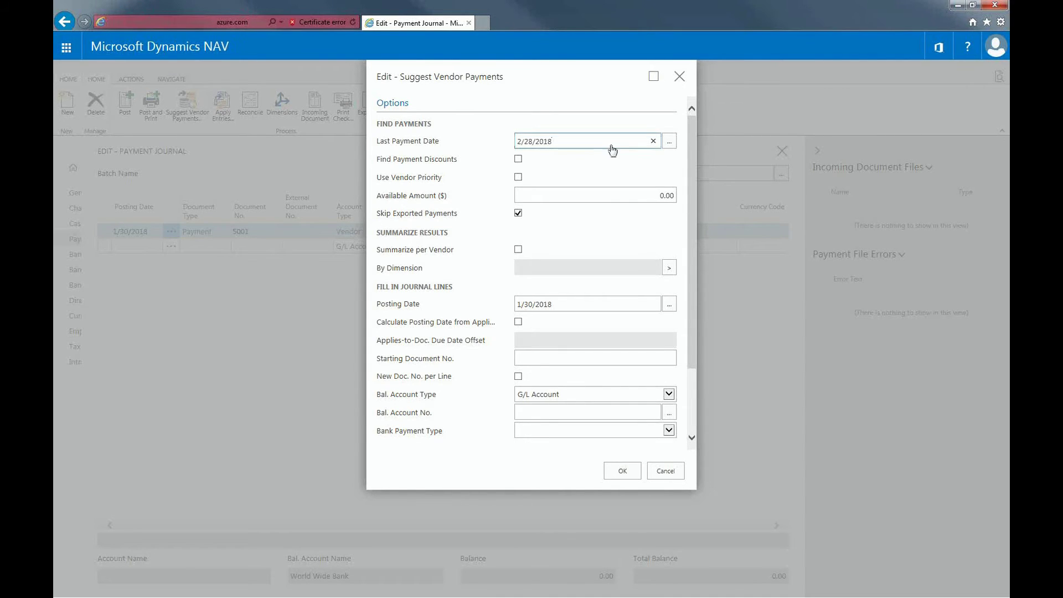
pyautogui.click(622, 395)
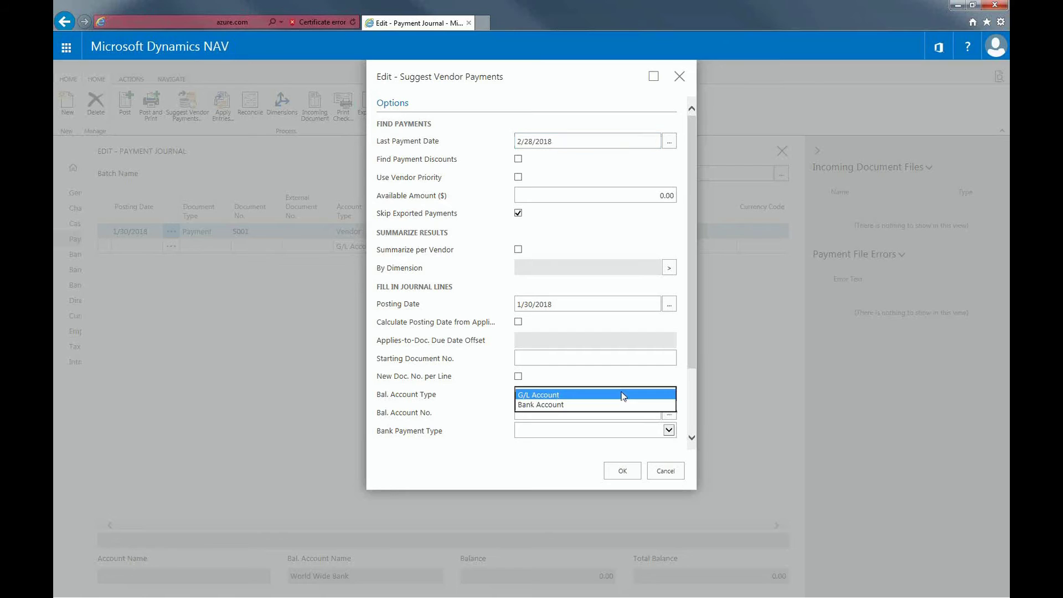
pyautogui.click(607, 408)
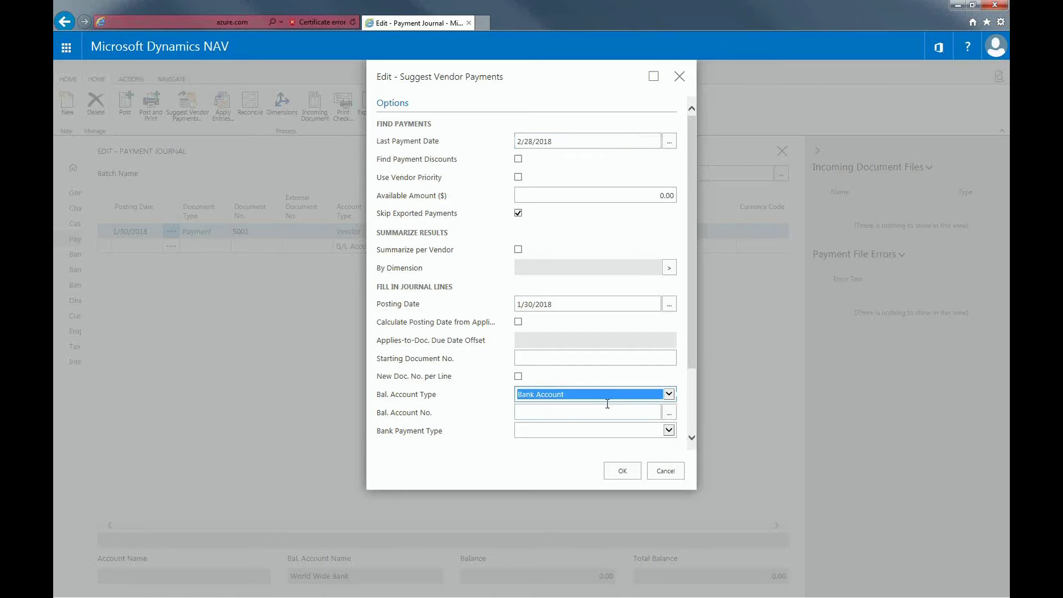
pyautogui.click(606, 409)
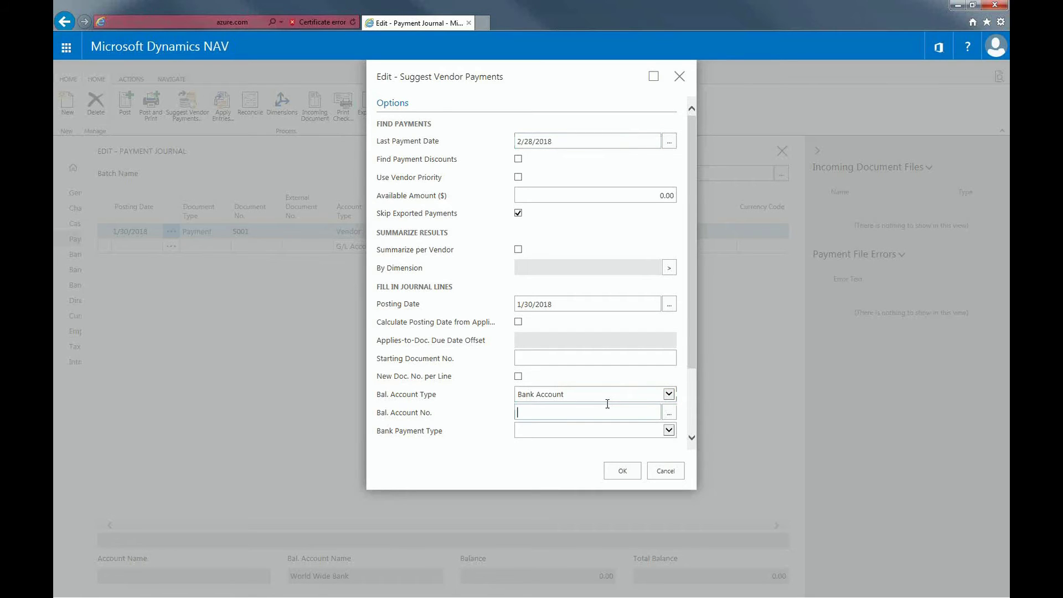
pyautogui.click(671, 412)
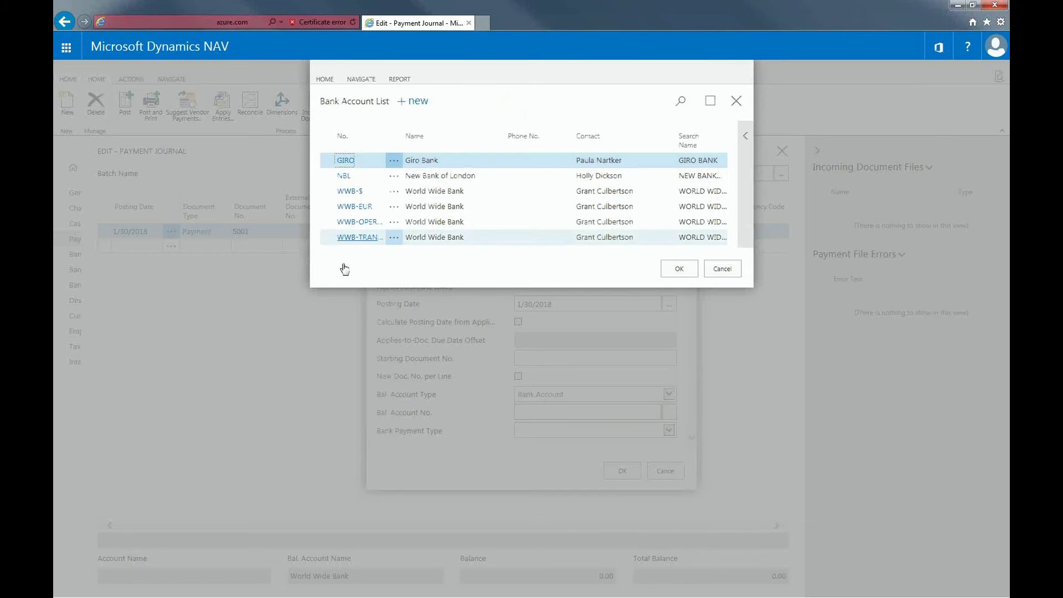
pyautogui.click(350, 222)
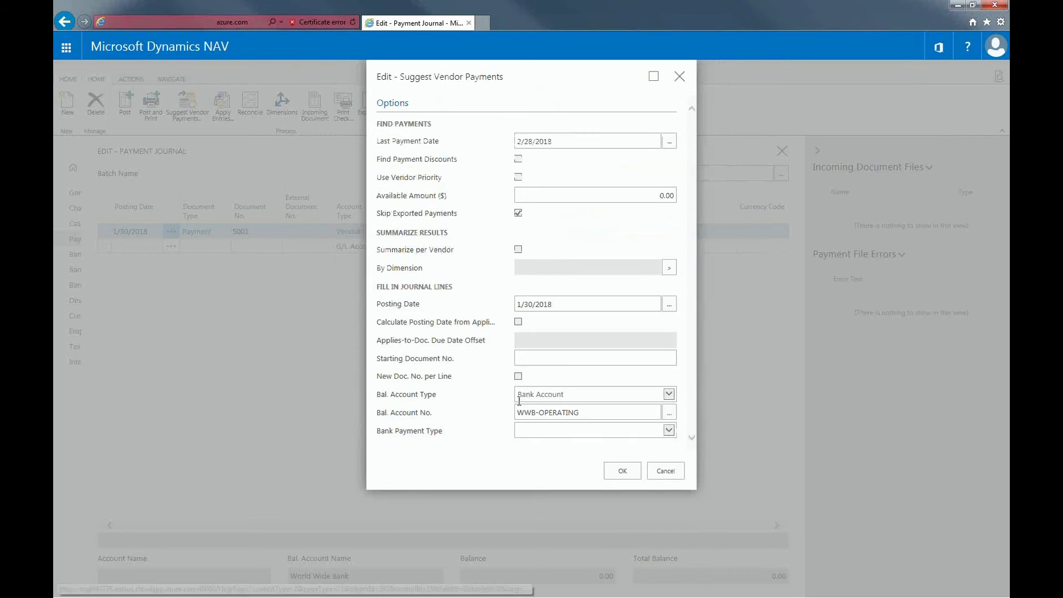
pyautogui.press('Tab')
pyautogui.hotkey('alt', 'Down')
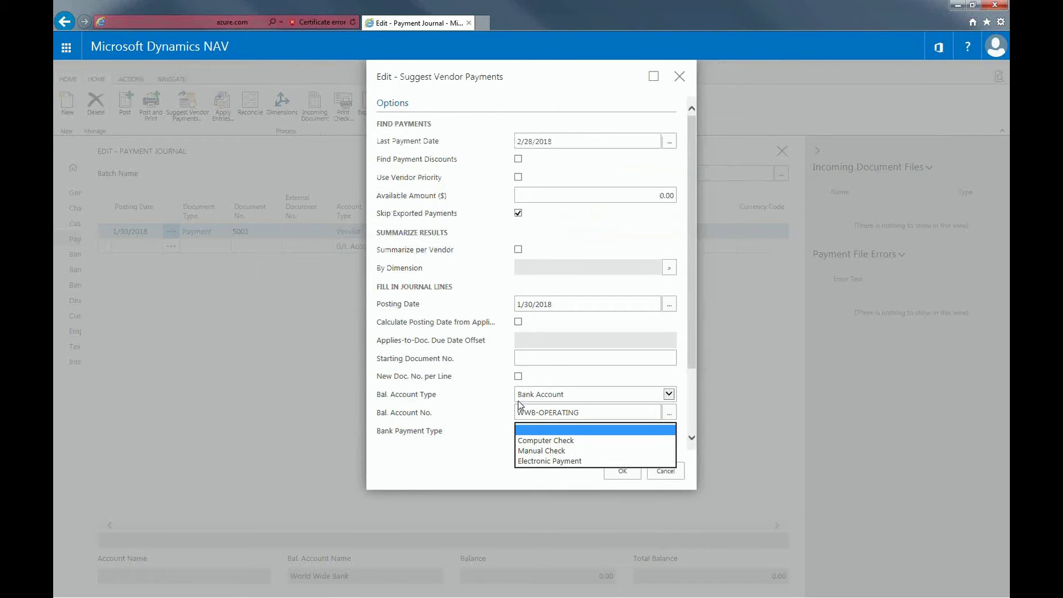
pyautogui.click(570, 441)
pyautogui.press('Return')
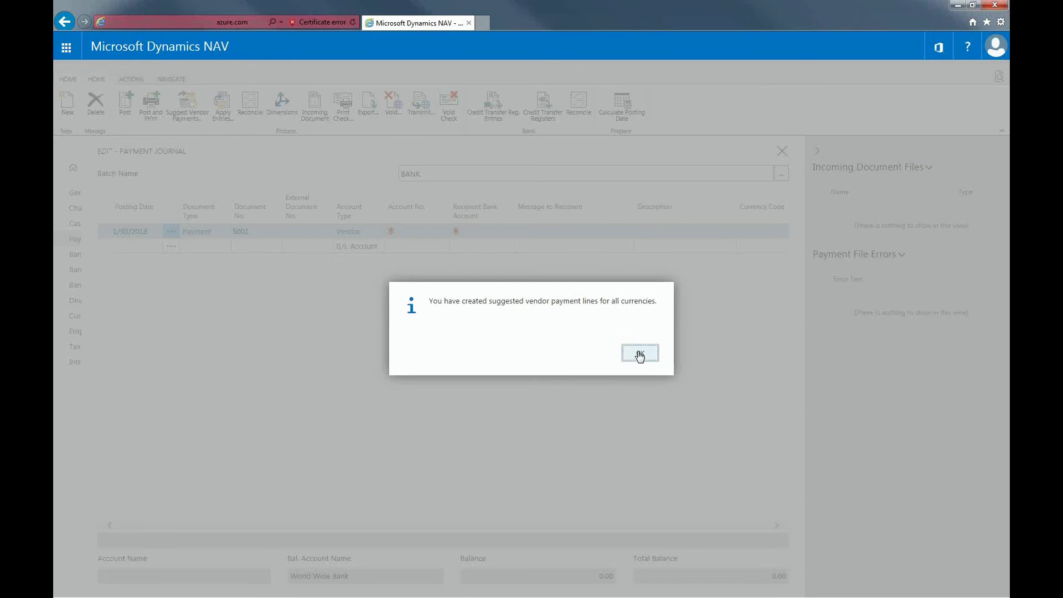
# Acknowledge the message confirming the vendor payment lines were created.
pyautogui.click(636, 353)
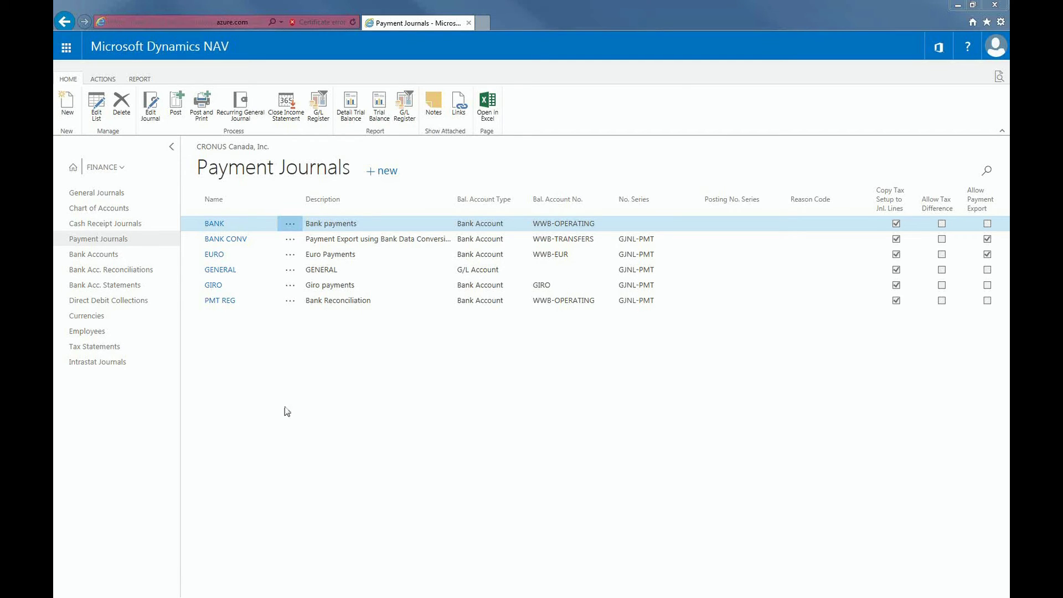
# Reopen the BANK journal and inspect the suggested lines, including American Wood Exports.
pyautogui.click(214, 224)
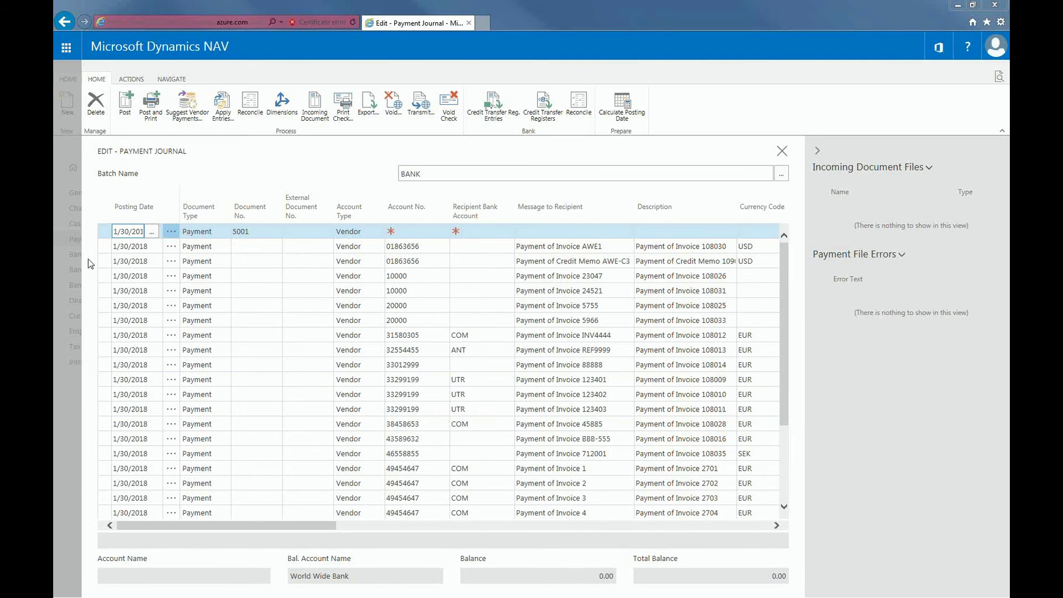
pyautogui.click(137, 246)
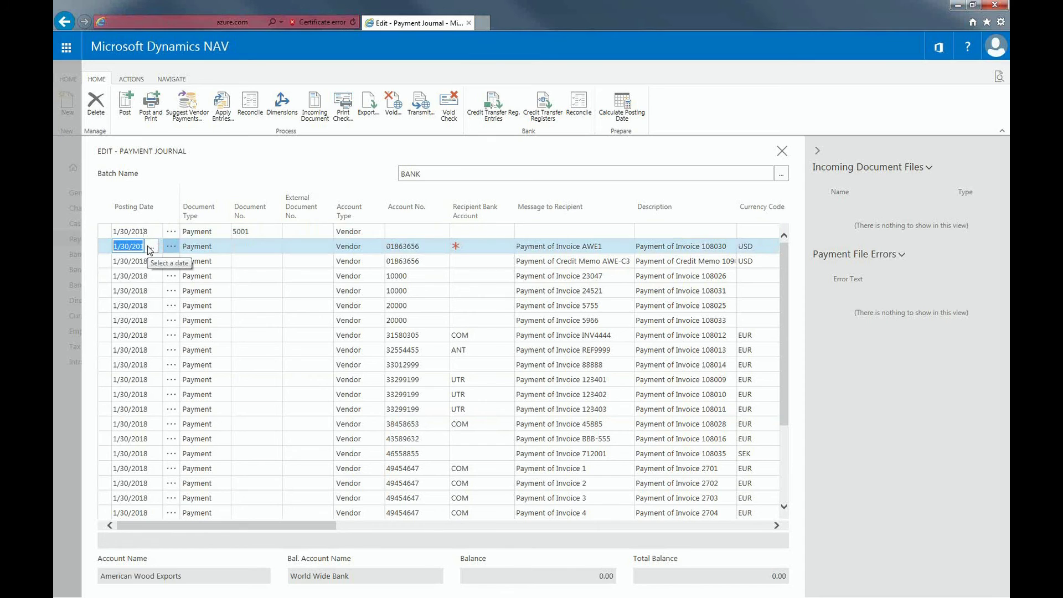
pyautogui.click(448, 114)
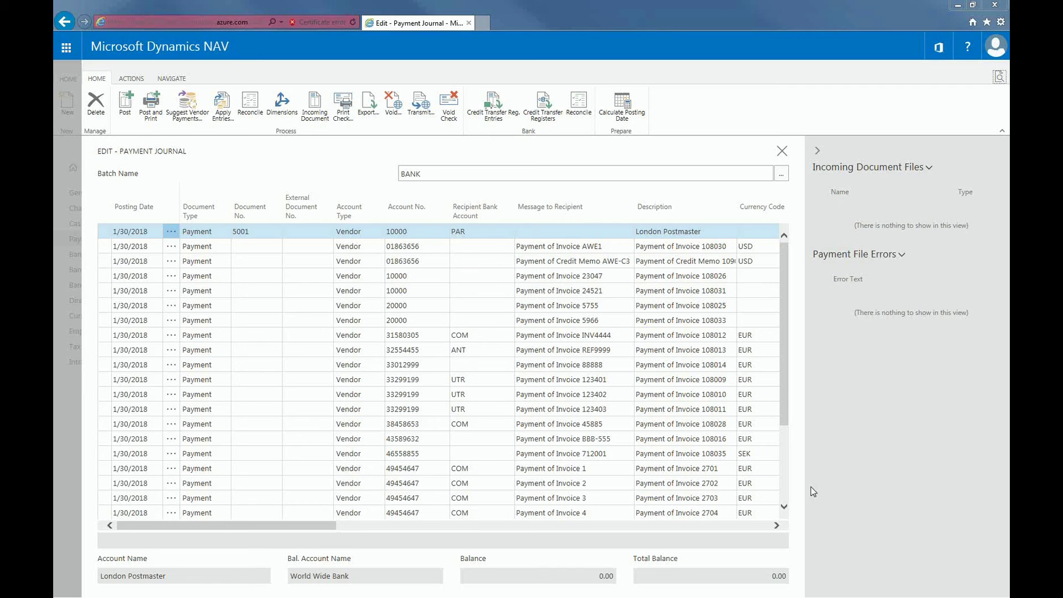
# Search for 'check ledge' to open the Check Ledger Entries page.
pyautogui.click(998, 78)
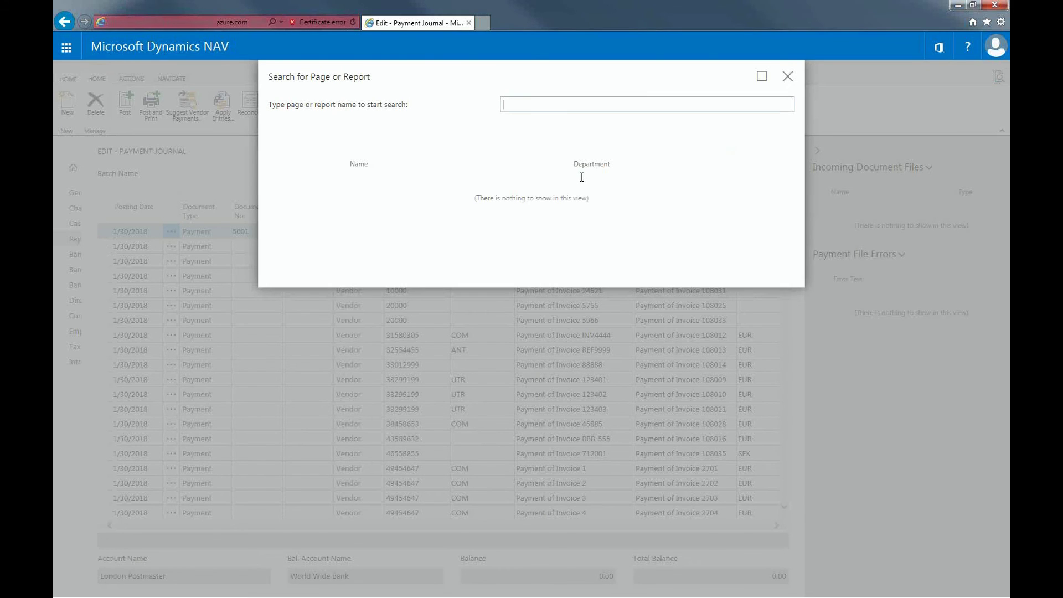
pyautogui.write('check ledge')
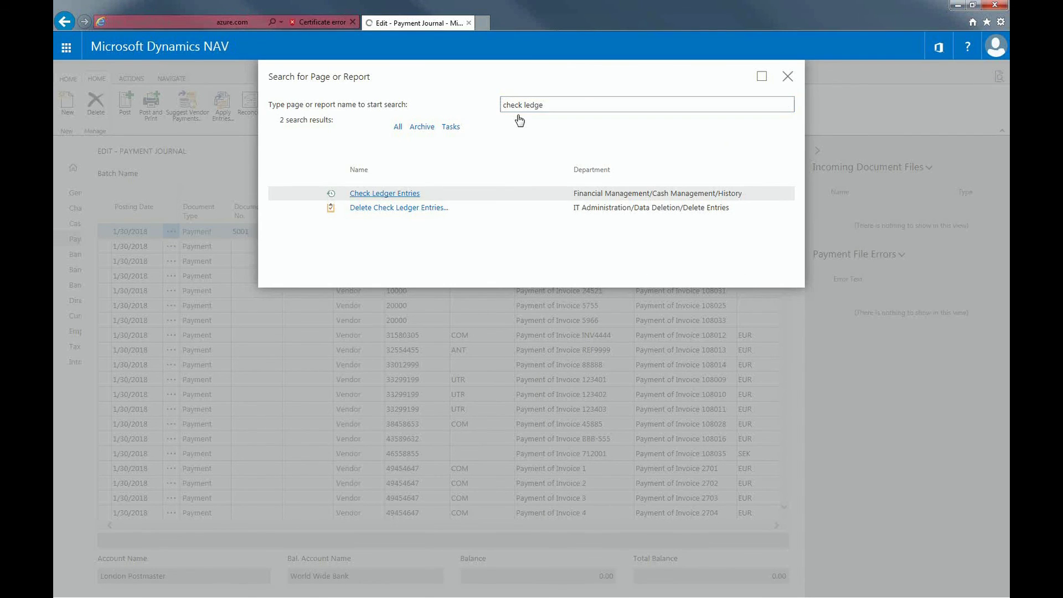
pyautogui.press('Return')
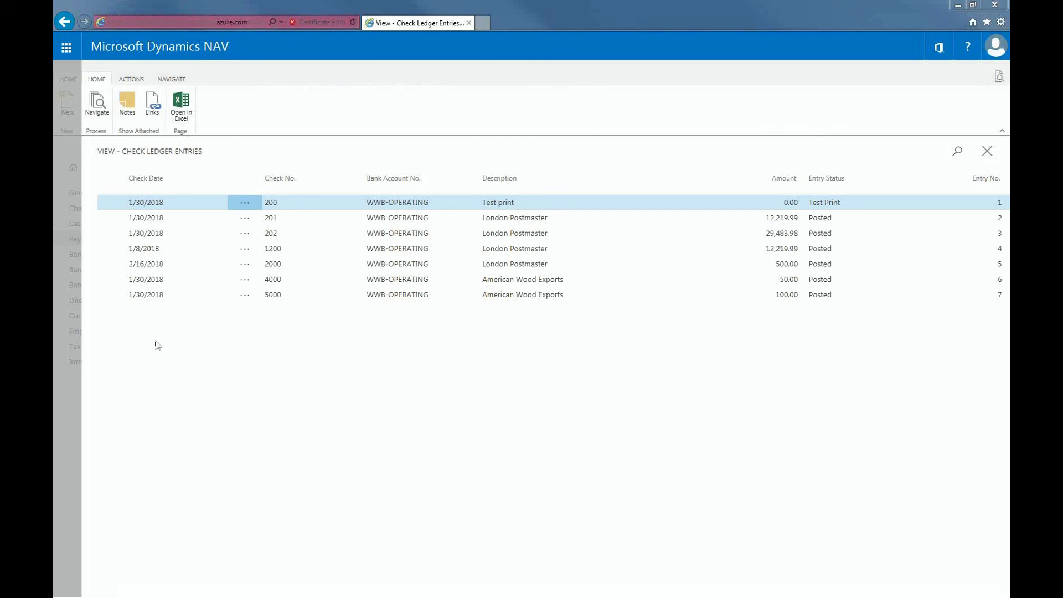
# Select check 201 to London Postmaster and run Void Check, giving a void date of 1/30/2018.
pyautogui.click(140, 222)
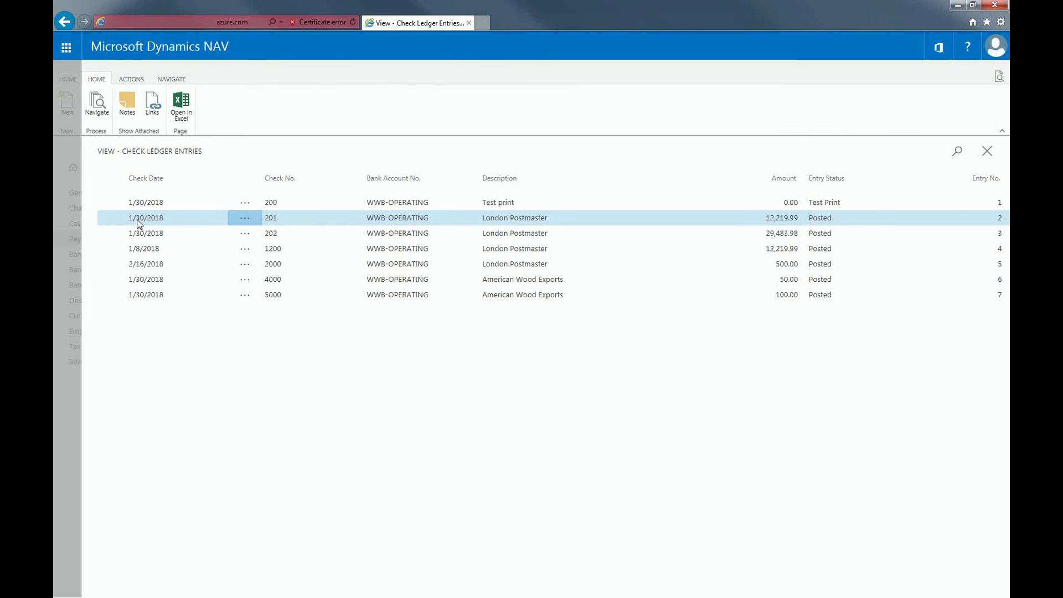
pyautogui.click(131, 82)
pyautogui.click(169, 80)
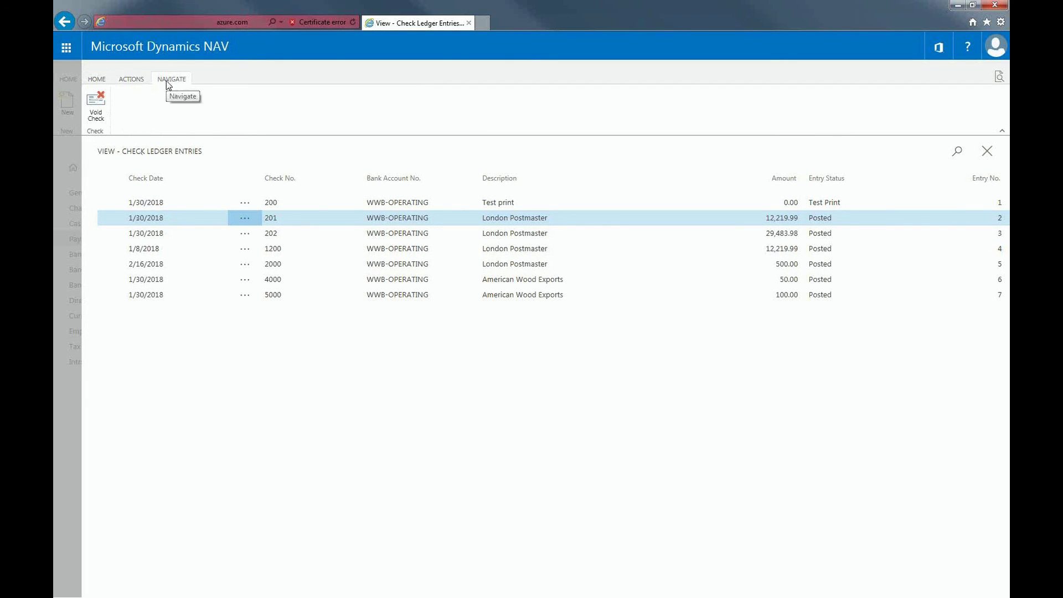
pyautogui.click(97, 111)
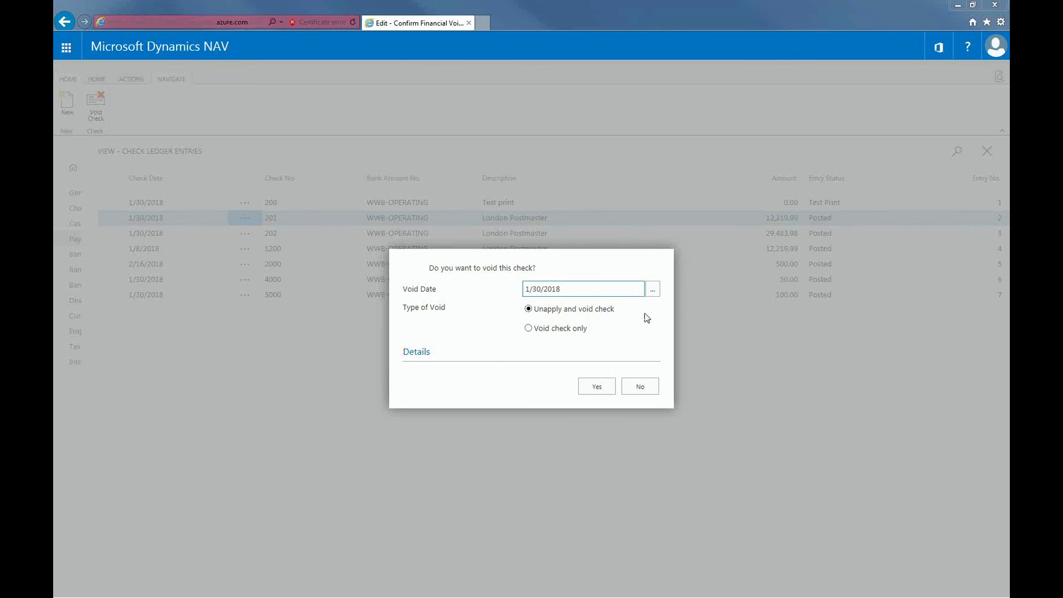
# Confirm Unapply and void check so check 201 becomes Financially Voided.
pyautogui.click(612, 386)
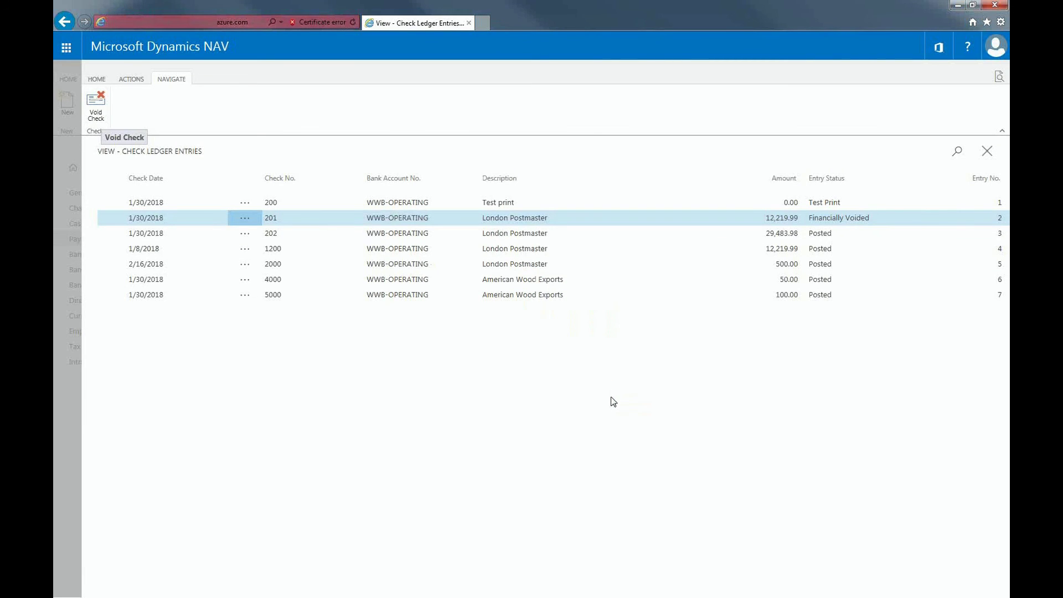